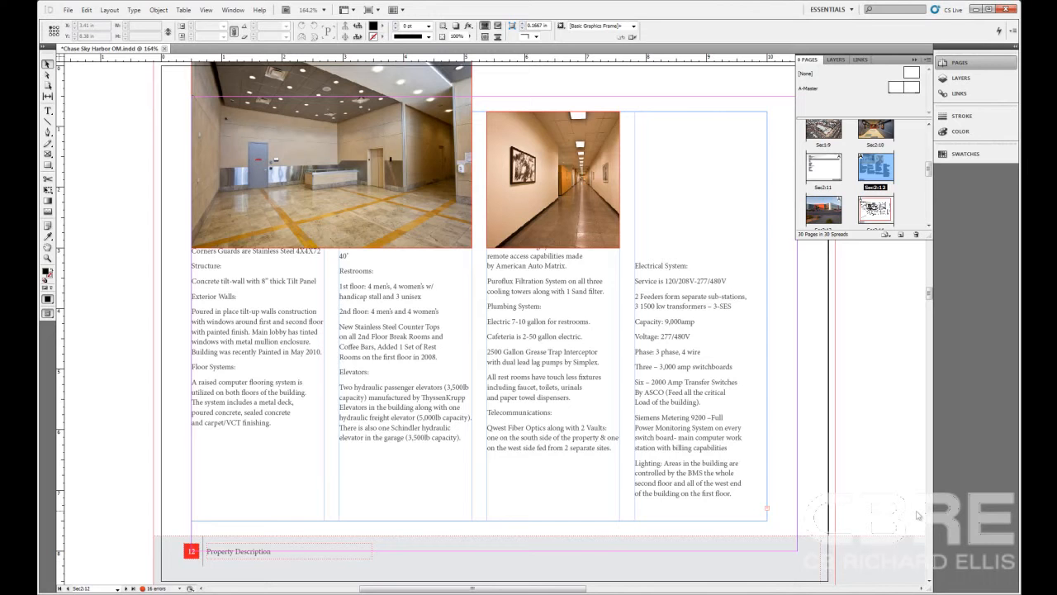
Go from page 12 to page 11, which holds the single-column property description text.
click(763, 430)
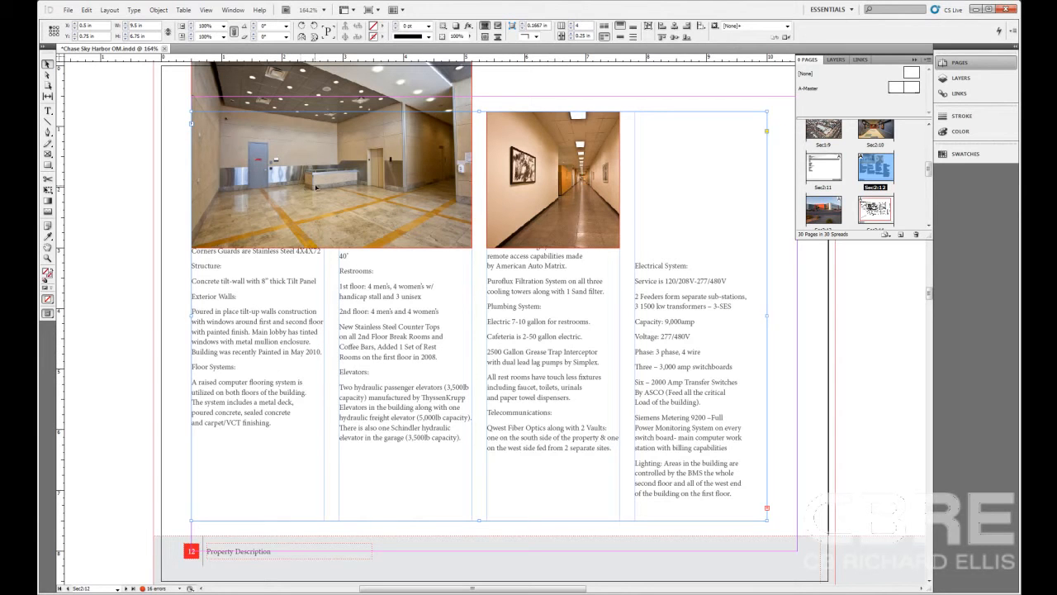
double_click(834, 177)
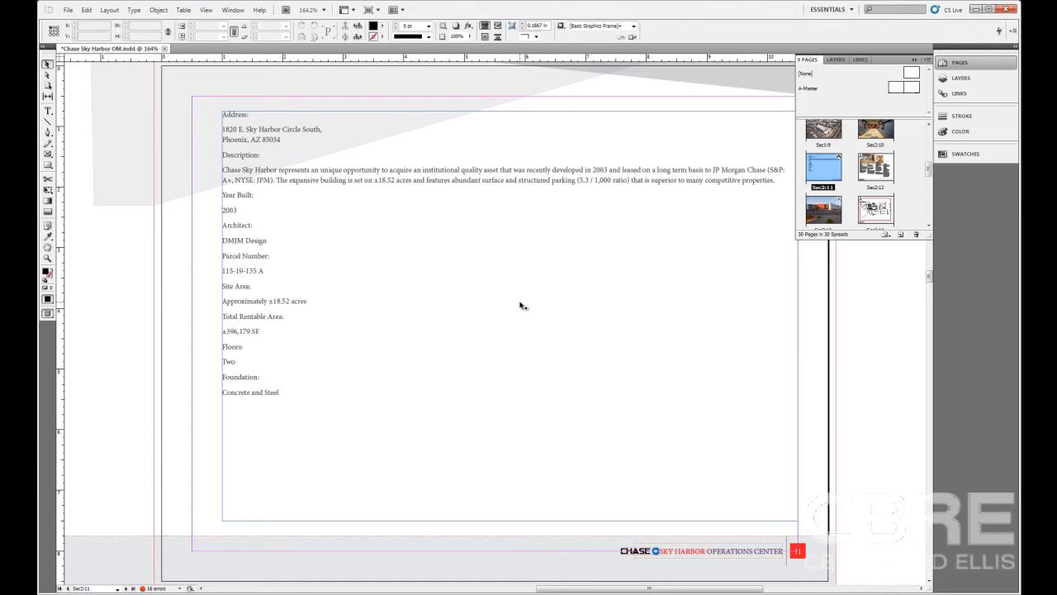
key(ctrl+b)
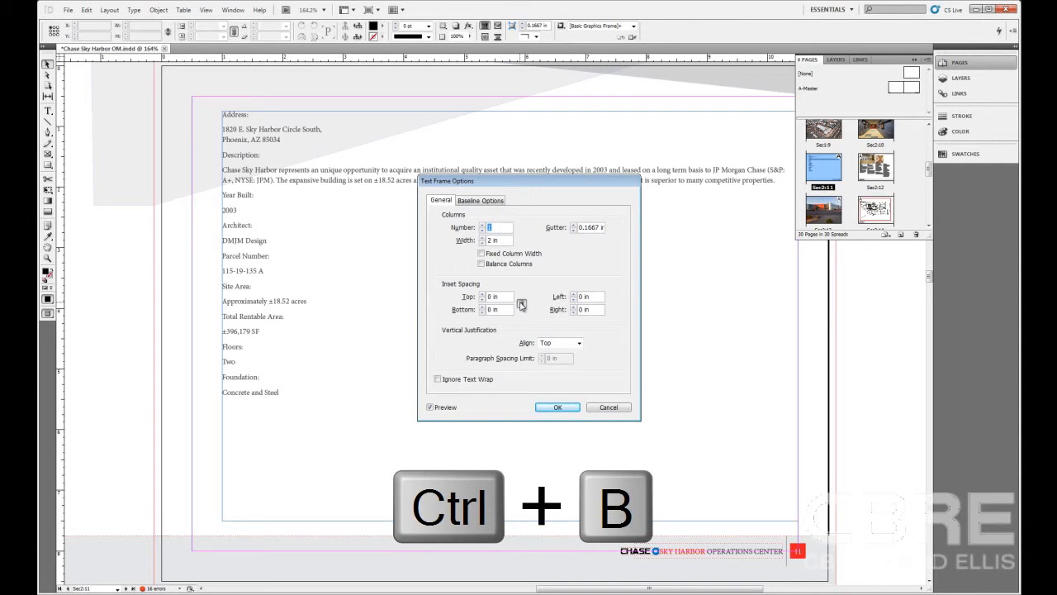
click(603, 409)
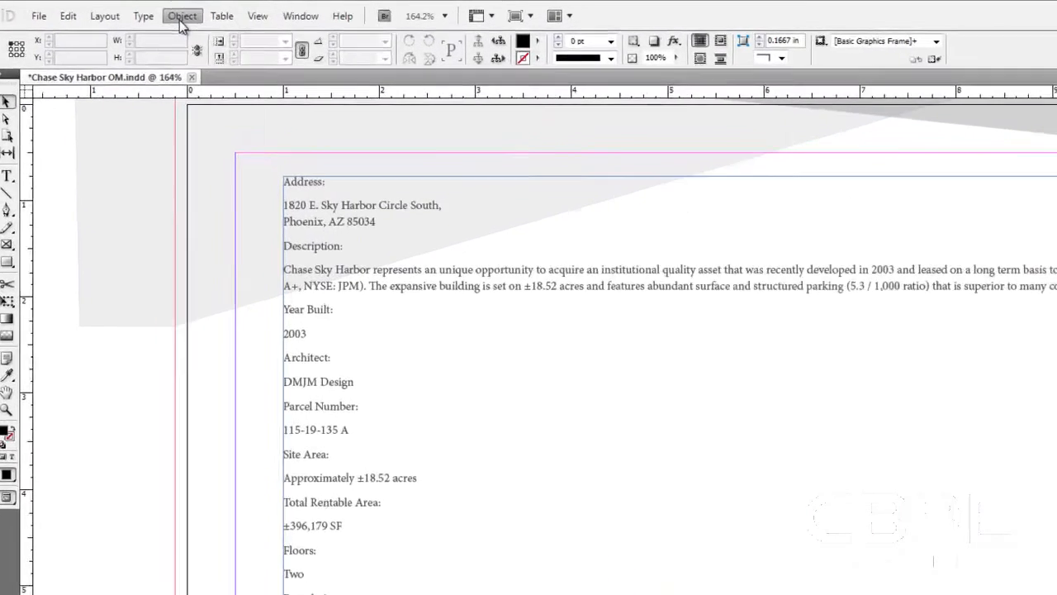
click(158, 10)
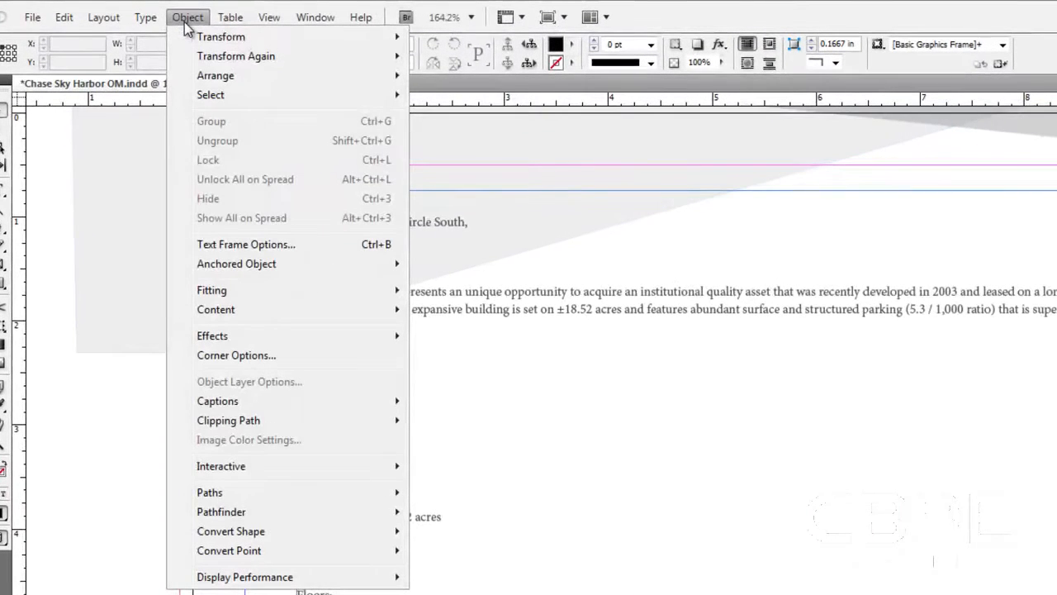
click(264, 245)
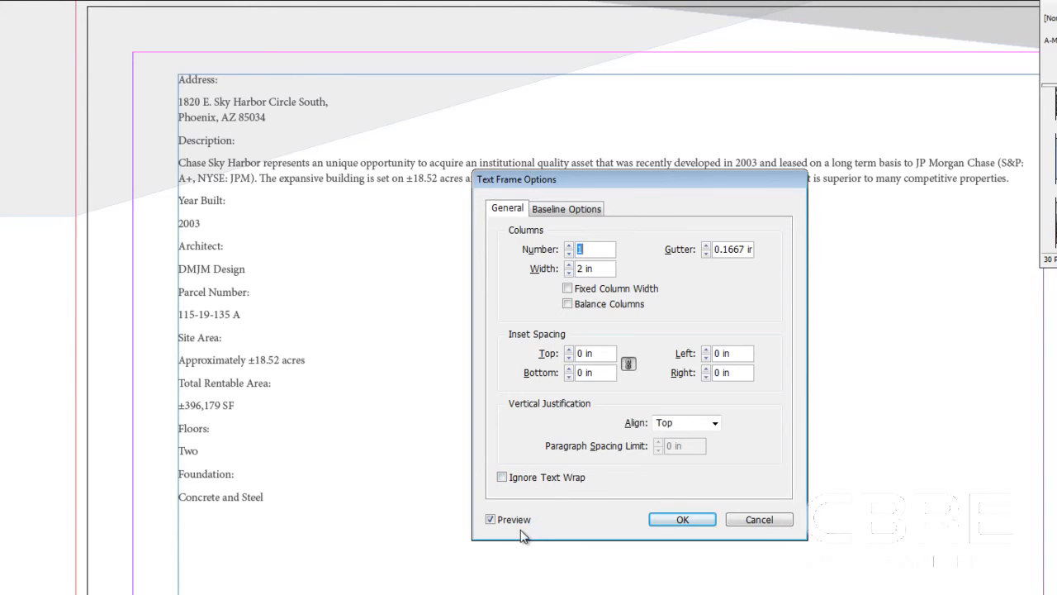
click(490, 520)
click(491, 520)
drag(637, 186, 675, 244)
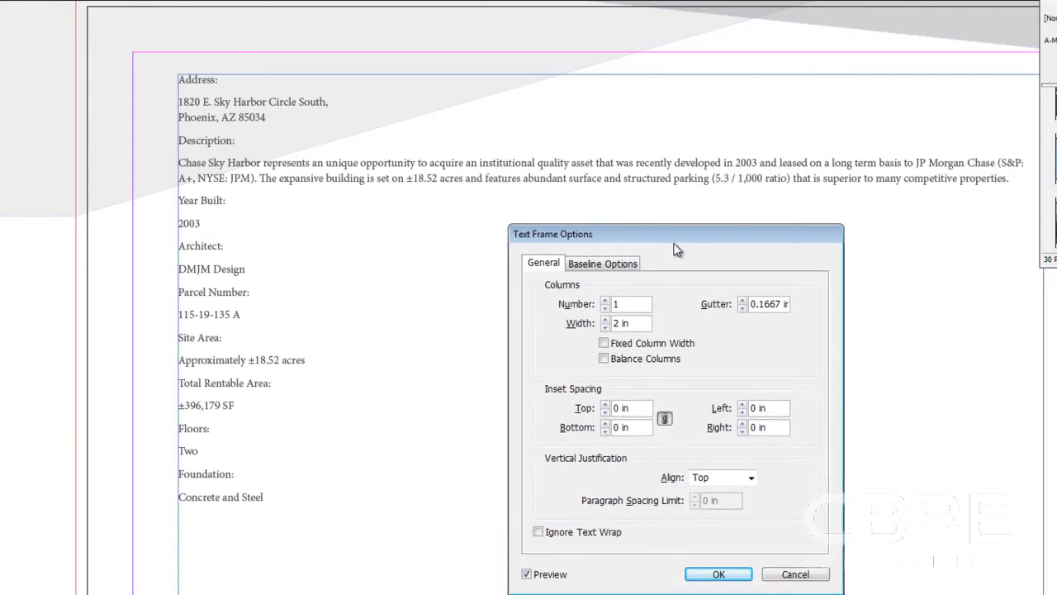
click(607, 303)
click(607, 303)
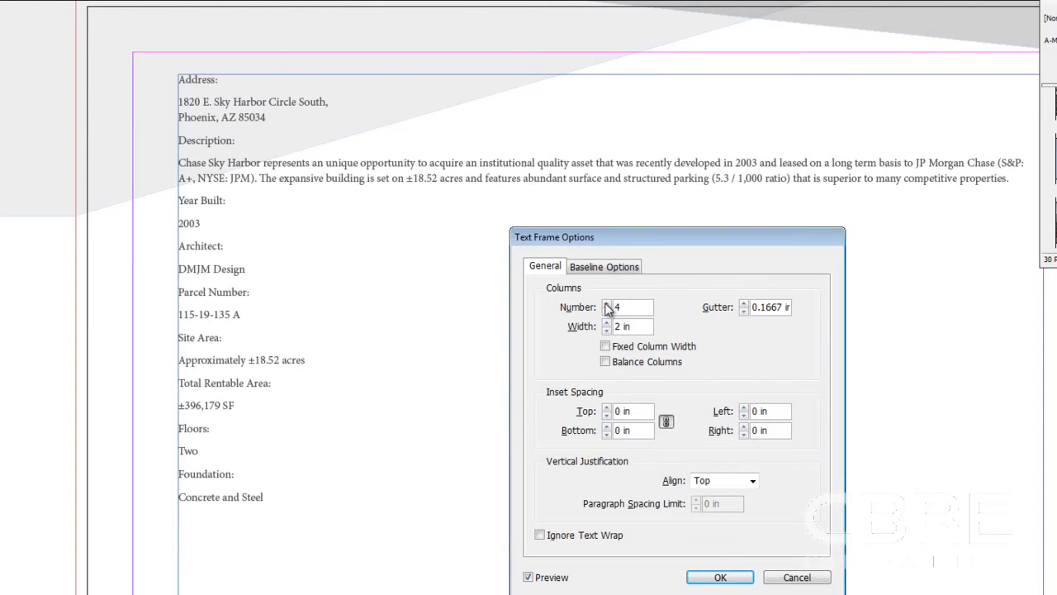
click(797, 577)
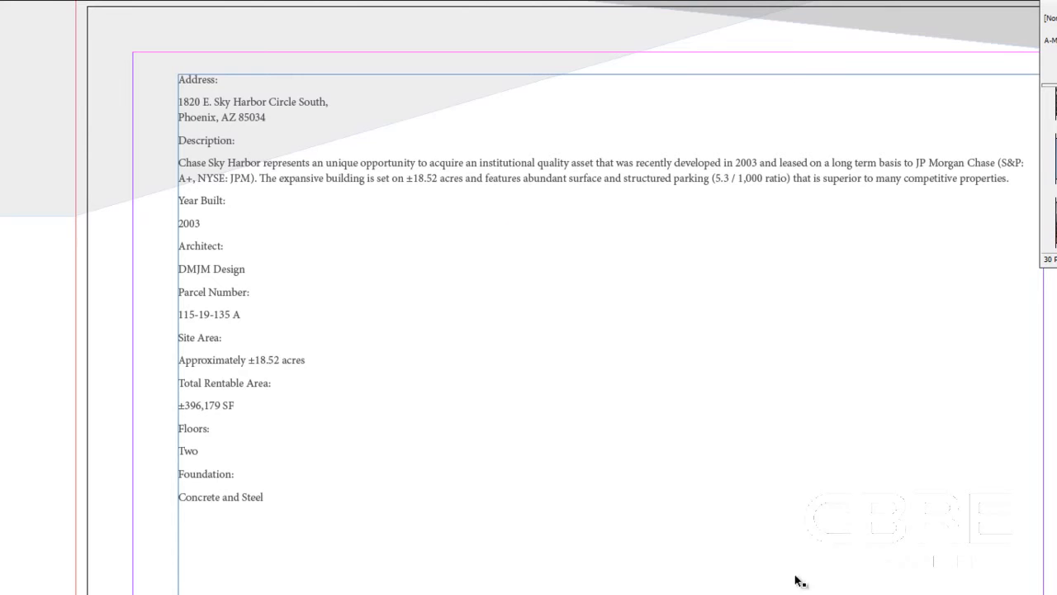
Select the page 11 text frame and set its number of columns to 4 in Text Frame Options.
click(860, 399)
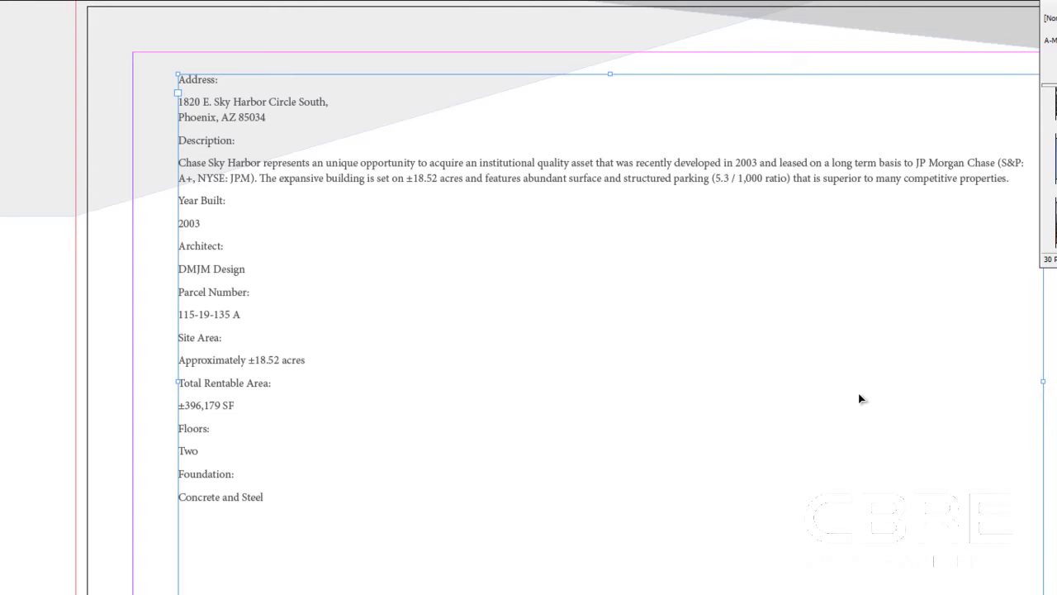
key(ctrl+b)
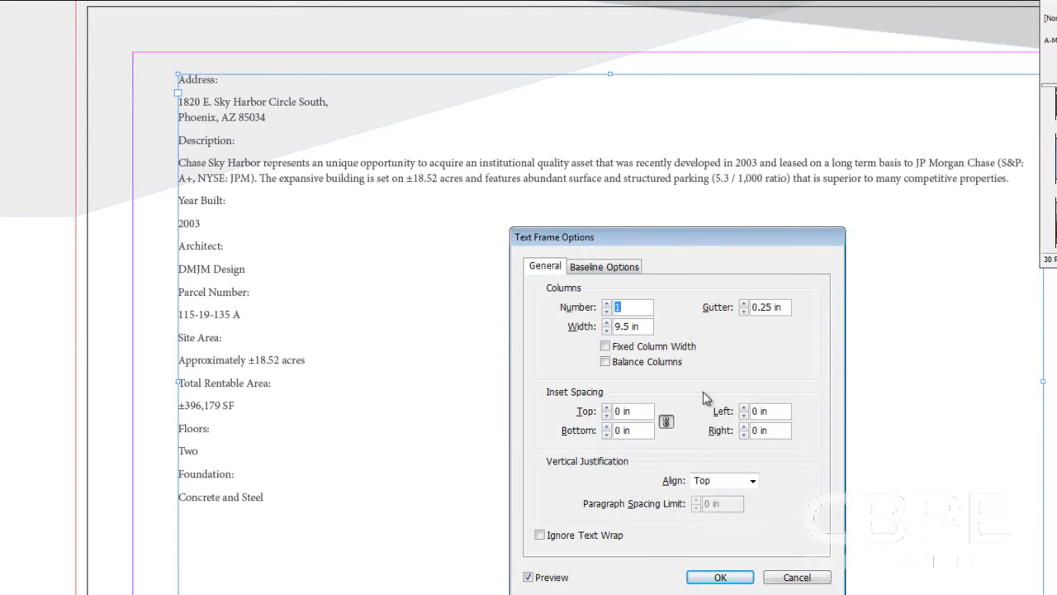
click(608, 303)
click(608, 303)
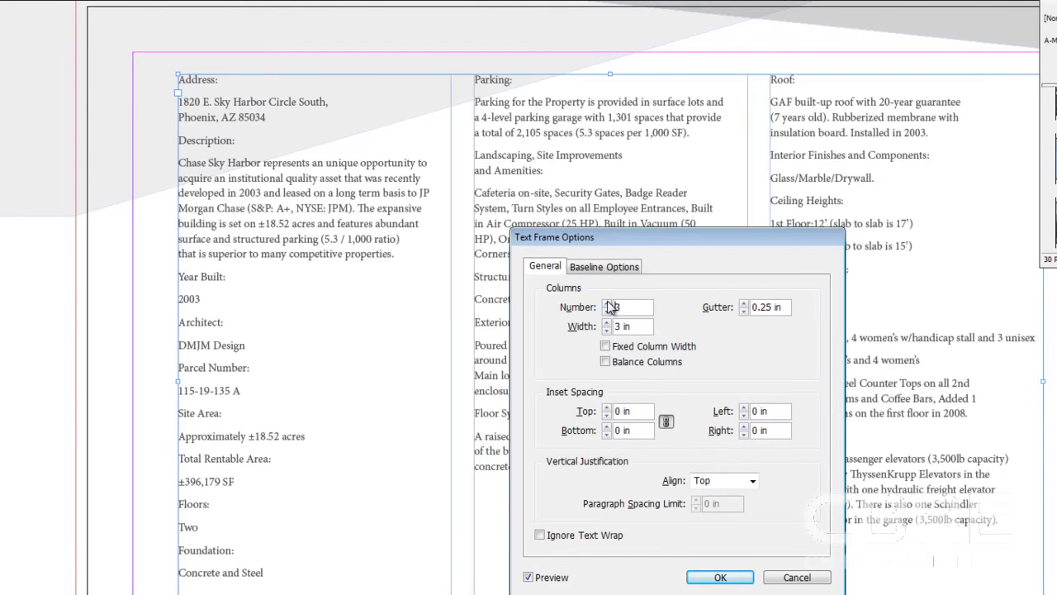
click(607, 303)
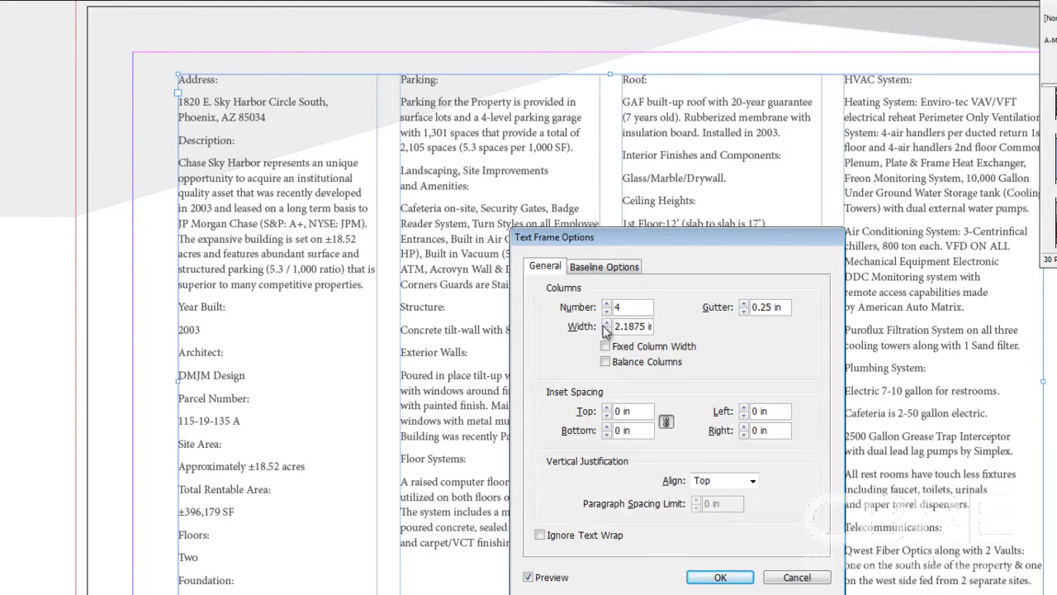
Try a 0.5 in column gutter, restore it to 0.25 in, and toggle Balance Columns on and off.
click(744, 303)
click(745, 303)
click(745, 303)
click(745, 303)
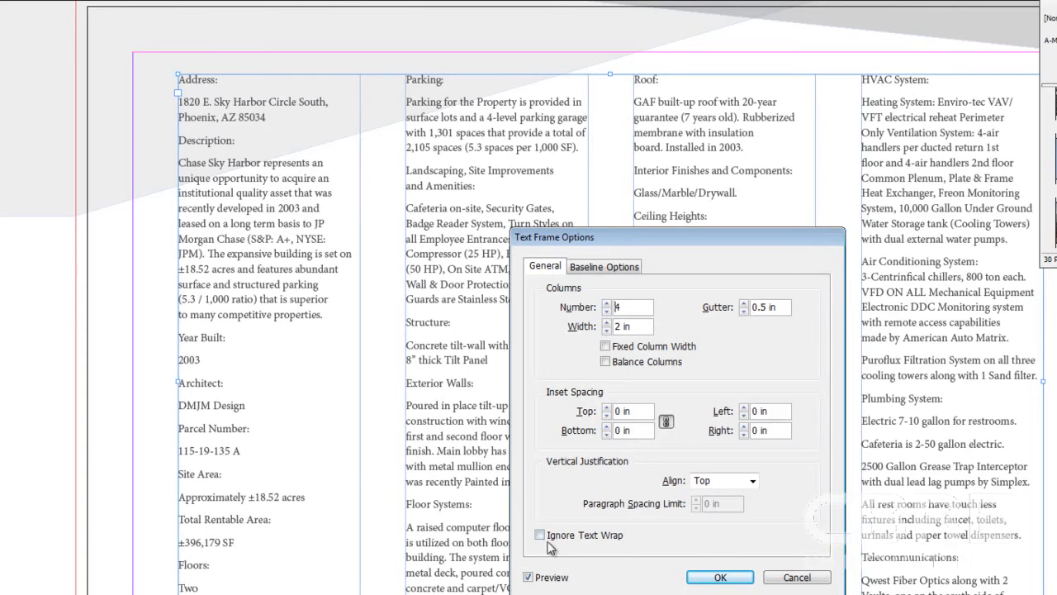
click(742, 311)
click(742, 311)
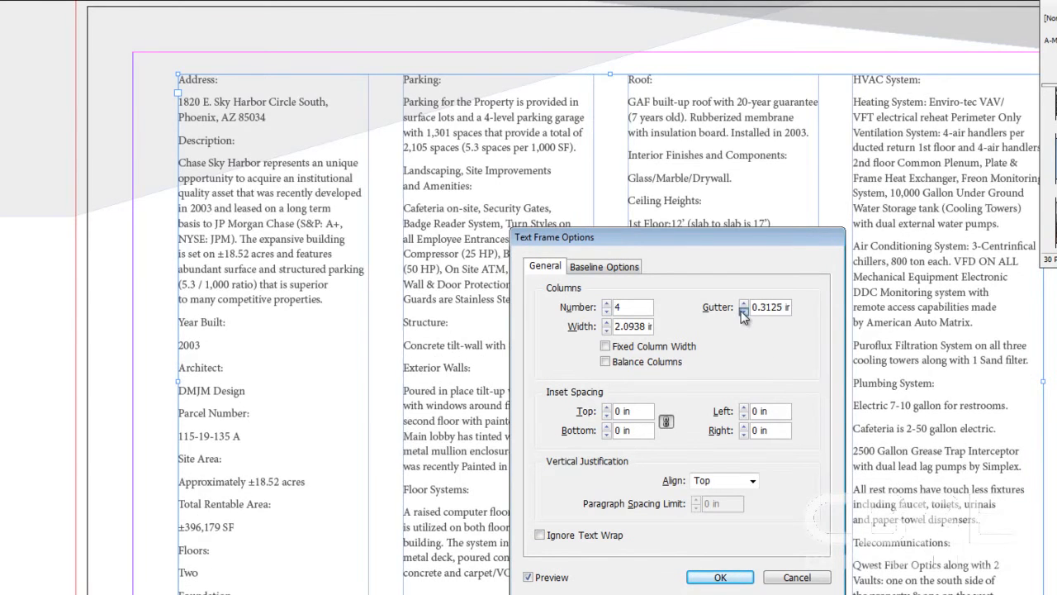
click(743, 312)
click(742, 311)
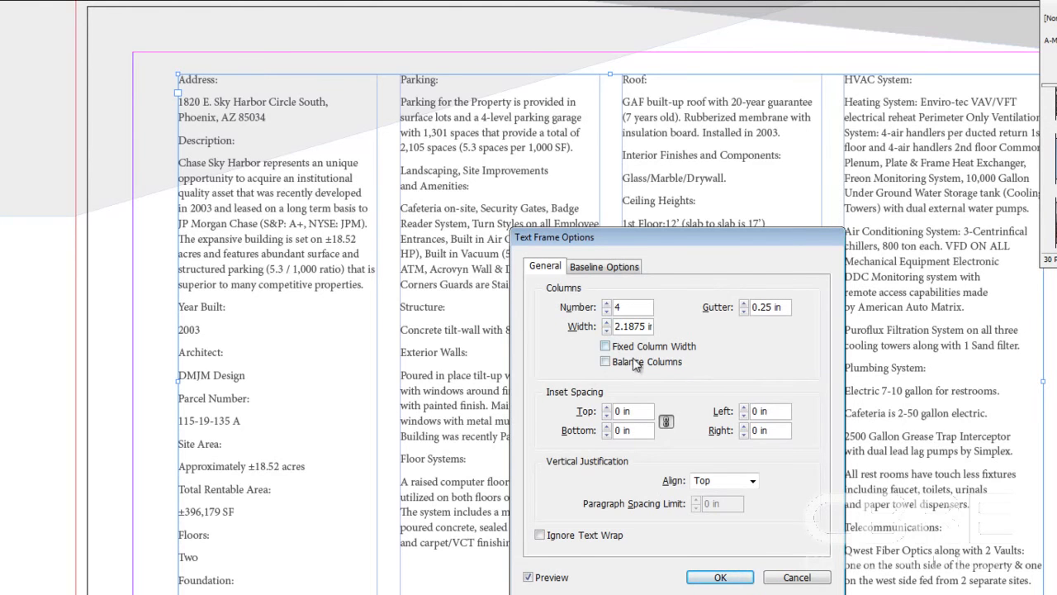
click(606, 361)
click(610, 368)
Try linked inset spacing of 0.25 in on all four sides and reset it to 0 in.
click(667, 423)
click(668, 423)
click(607, 408)
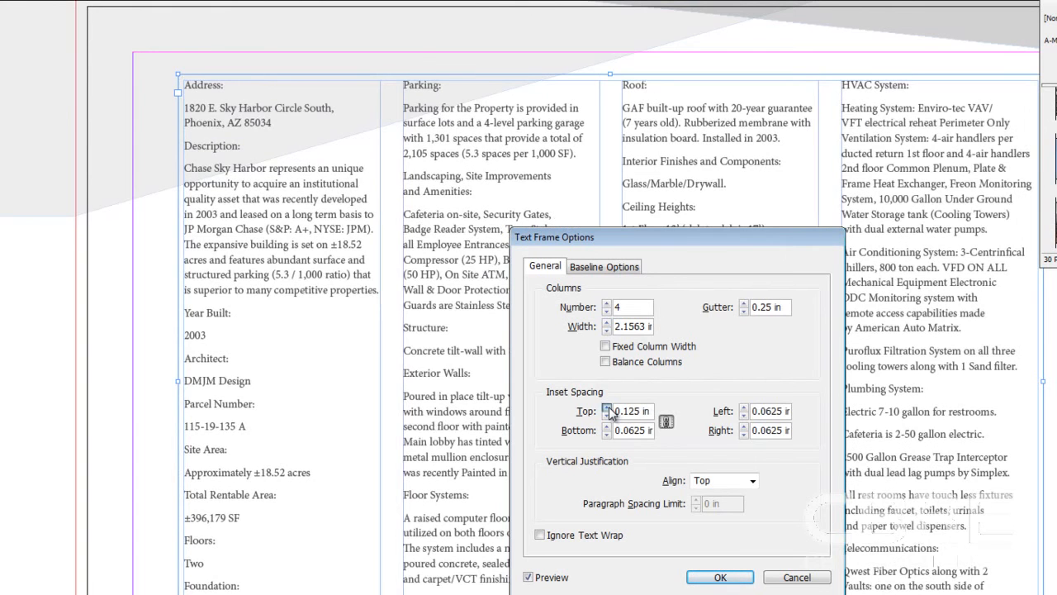
click(608, 408)
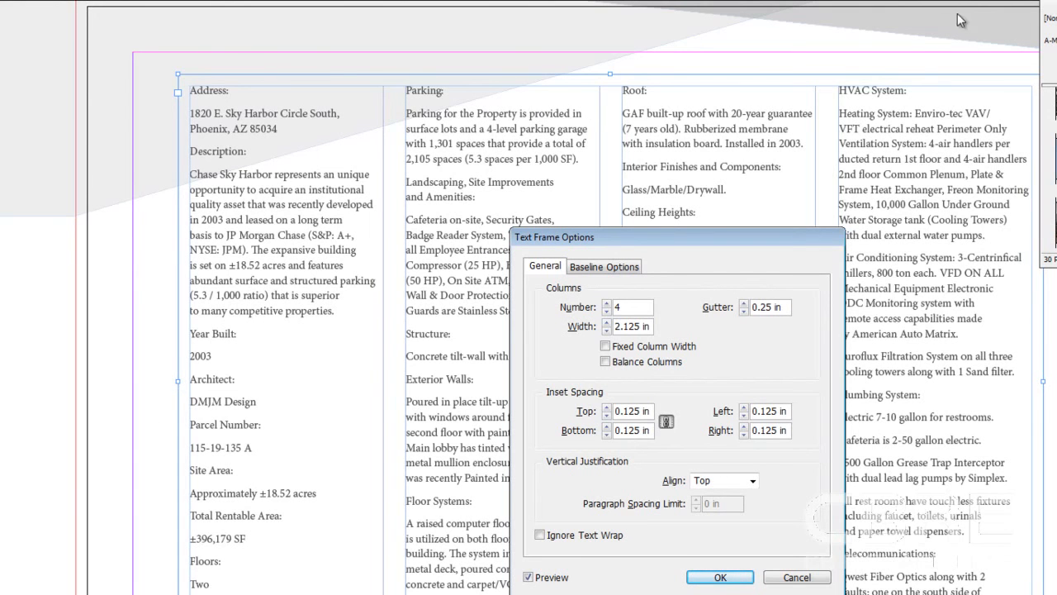
click(607, 407)
click(607, 407)
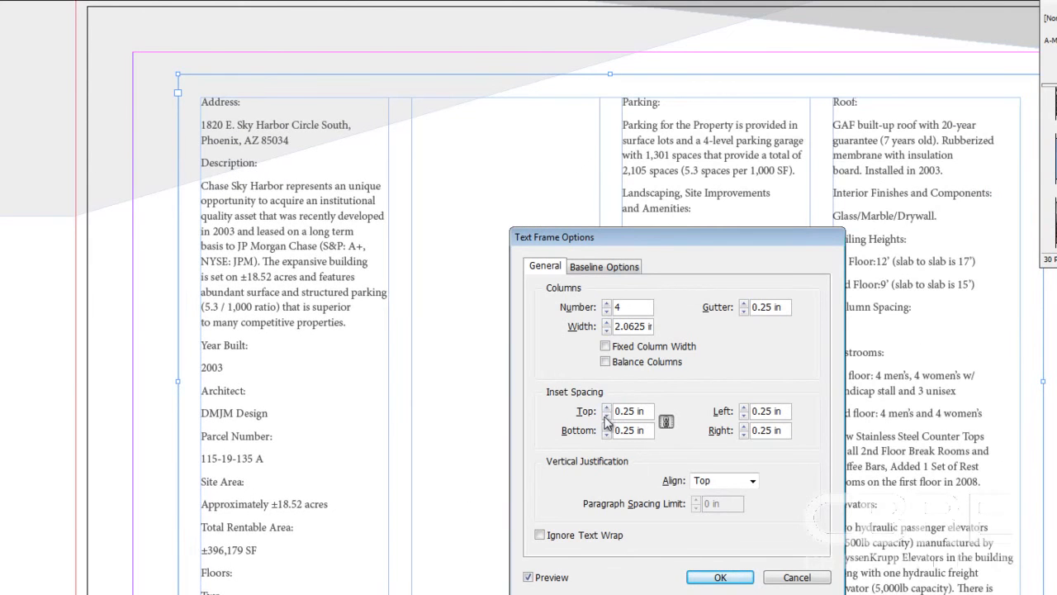
click(607, 416)
click(607, 416)
click(607, 416)
click(607, 416)
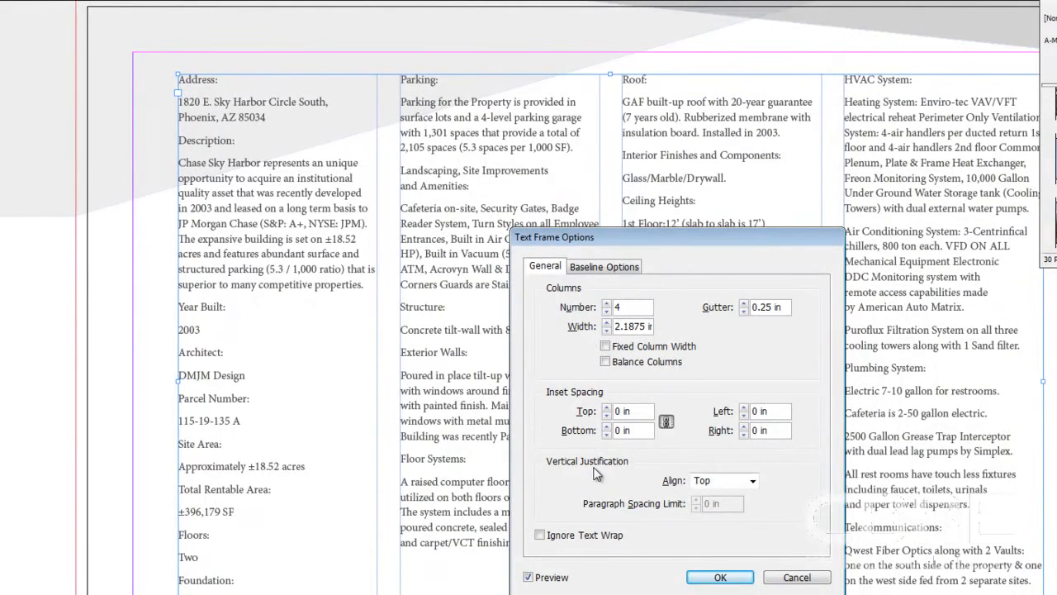
Try the Center, Bottom and Justify vertical alignments on the text frame and return to Top.
click(753, 480)
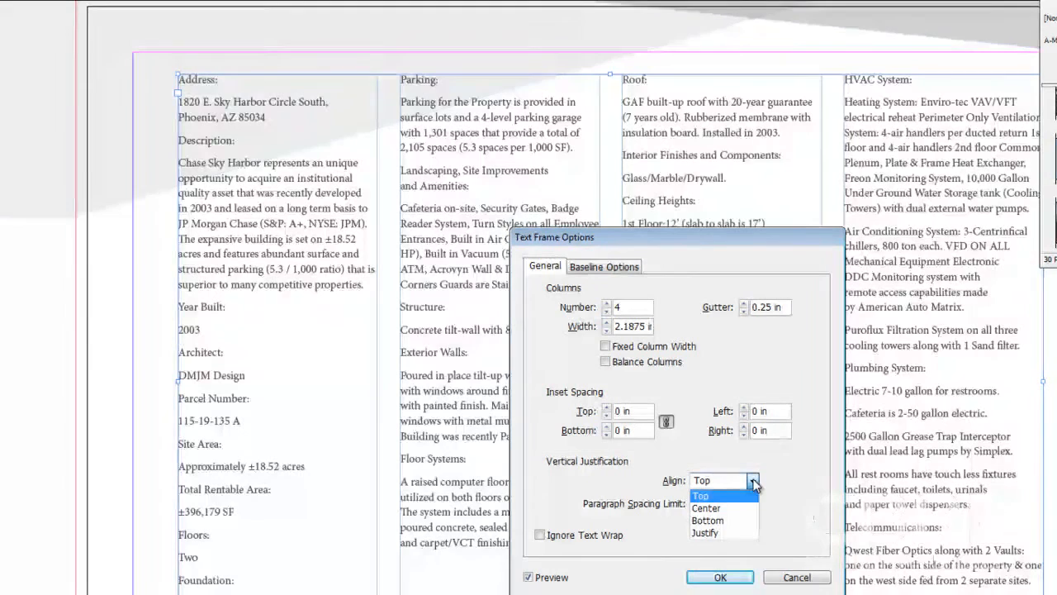
click(741, 509)
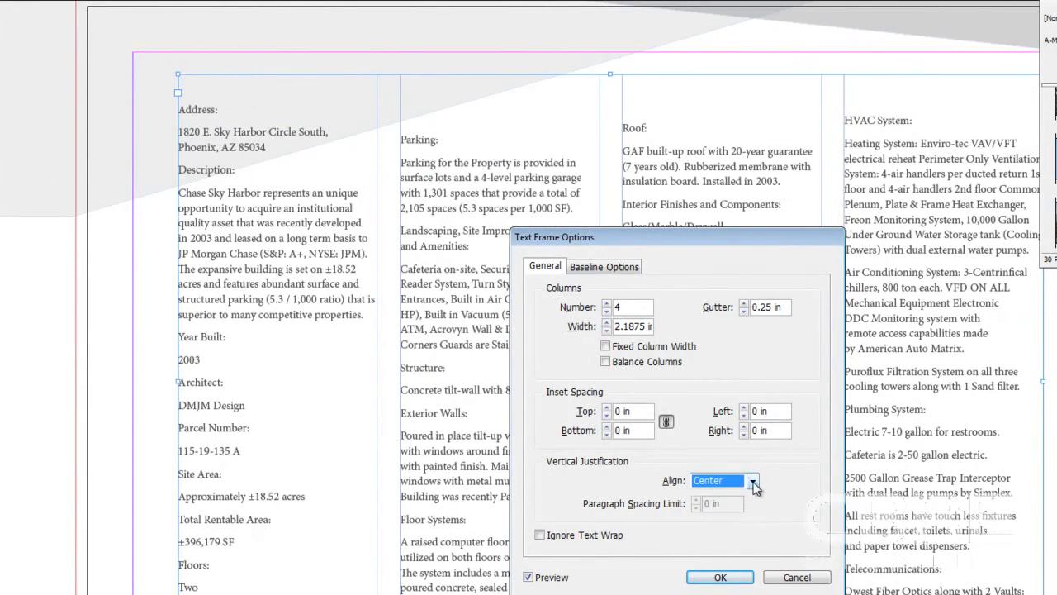
click(753, 481)
click(736, 521)
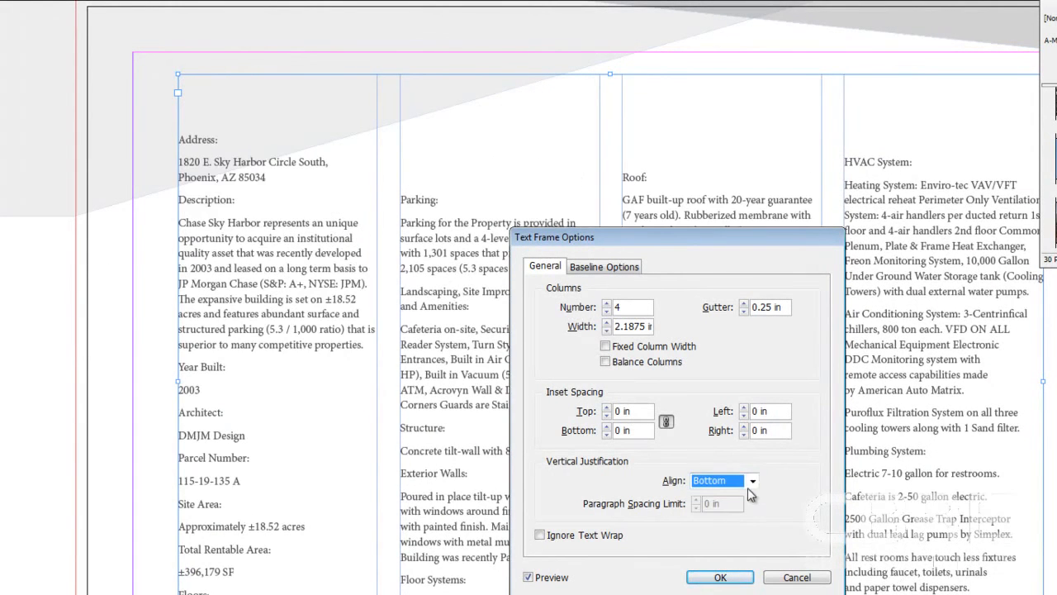
click(753, 481)
click(725, 537)
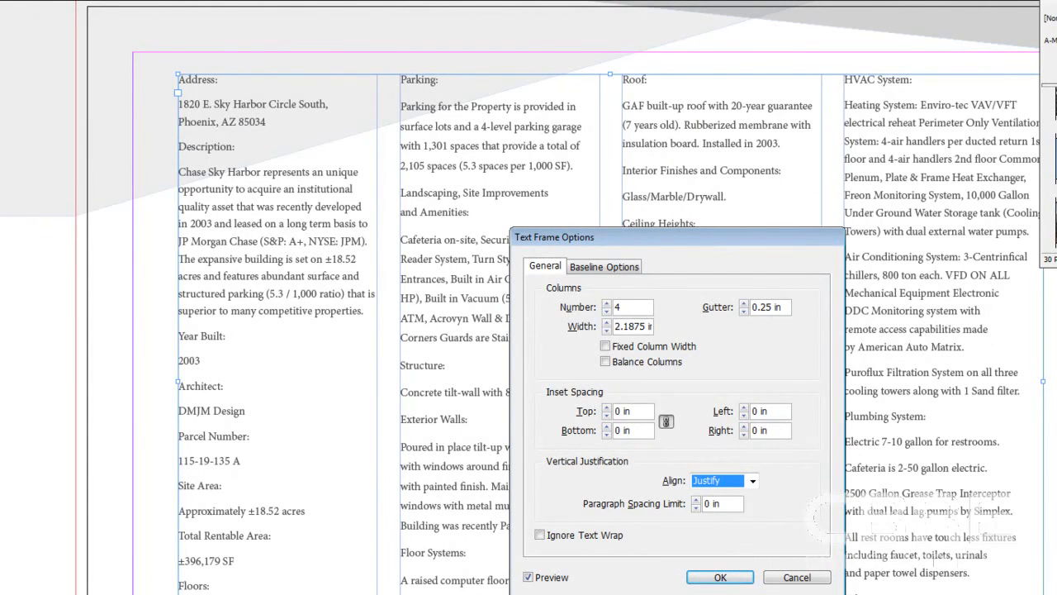
click(756, 481)
click(735, 494)
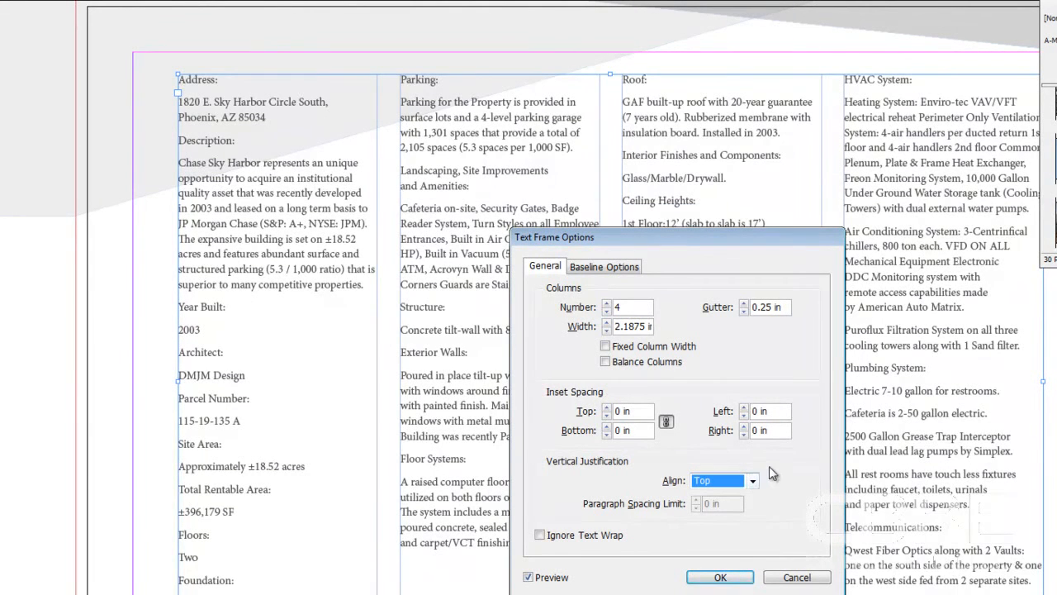
Try Justify alignment with a 0.8125 in paragraph spacing limit, reset the limit to 0 in and return the alignment to Top.
click(752, 480)
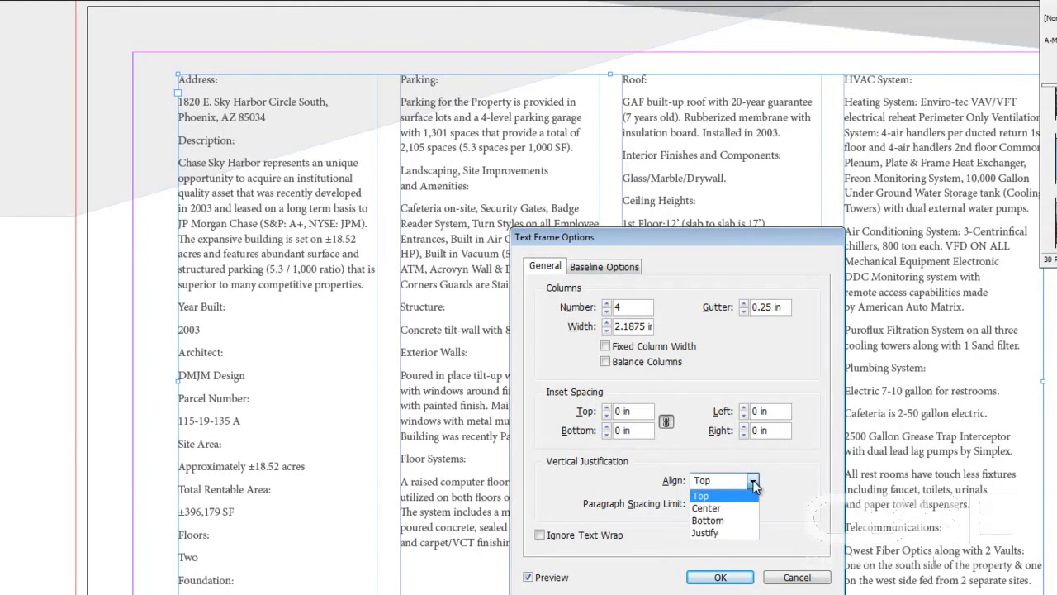
click(738, 535)
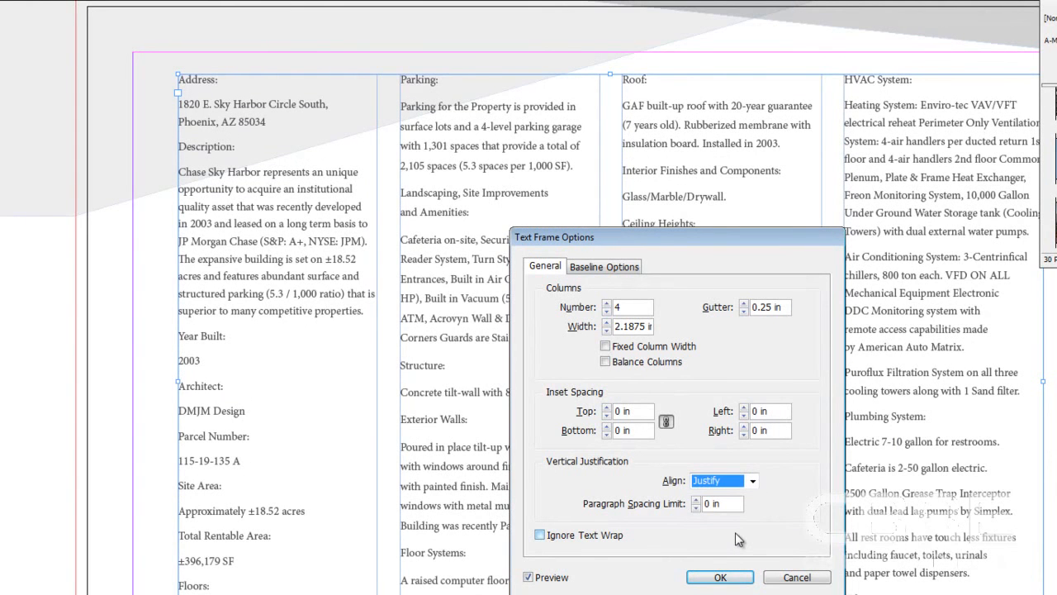
click(696, 500)
click(695, 500)
click(695, 500)
click(695, 499)
click(695, 500)
click(695, 500)
click(695, 500)
click(696, 499)
click(695, 500)
click(695, 499)
click(696, 500)
click(696, 500)
click(695, 499)
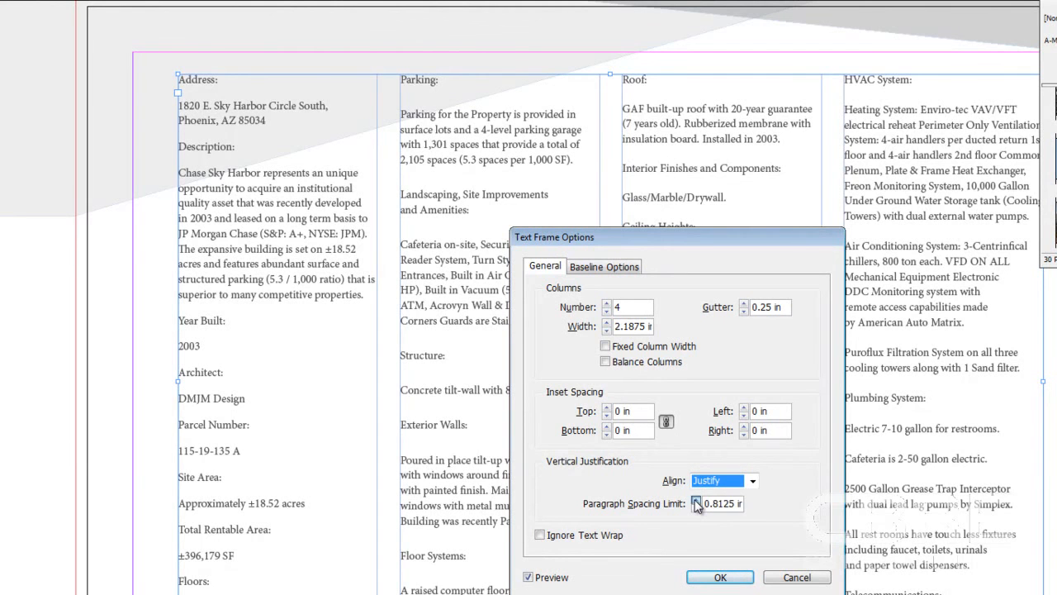
click(696, 507)
click(696, 507)
click(696, 507)
click(696, 507)
click(697, 507)
click(696, 507)
click(696, 507)
click(697, 507)
click(697, 508)
click(697, 507)
click(696, 507)
click(697, 507)
click(696, 507)
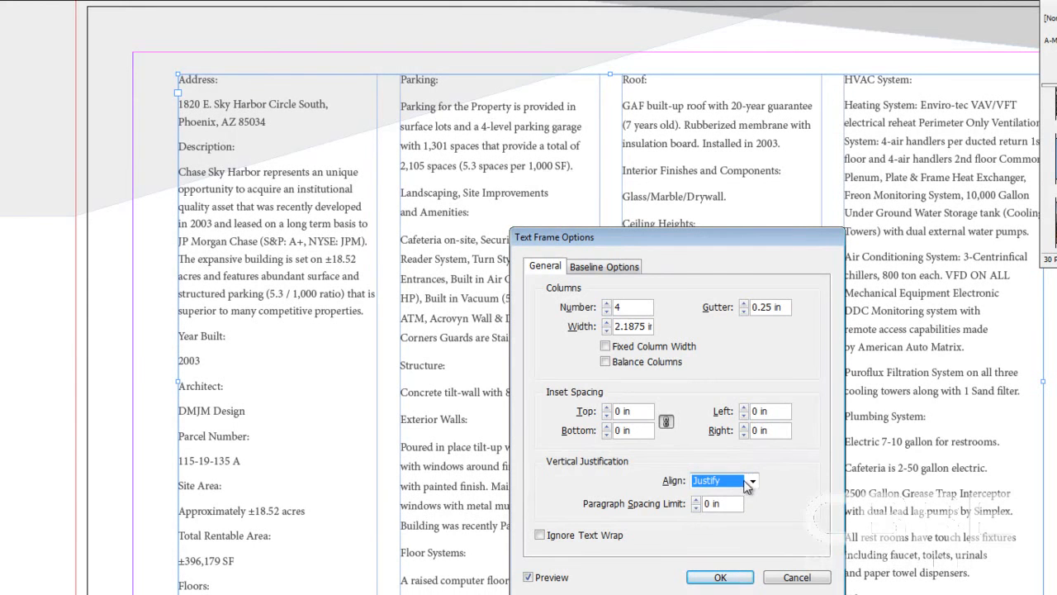
click(748, 482)
click(746, 495)
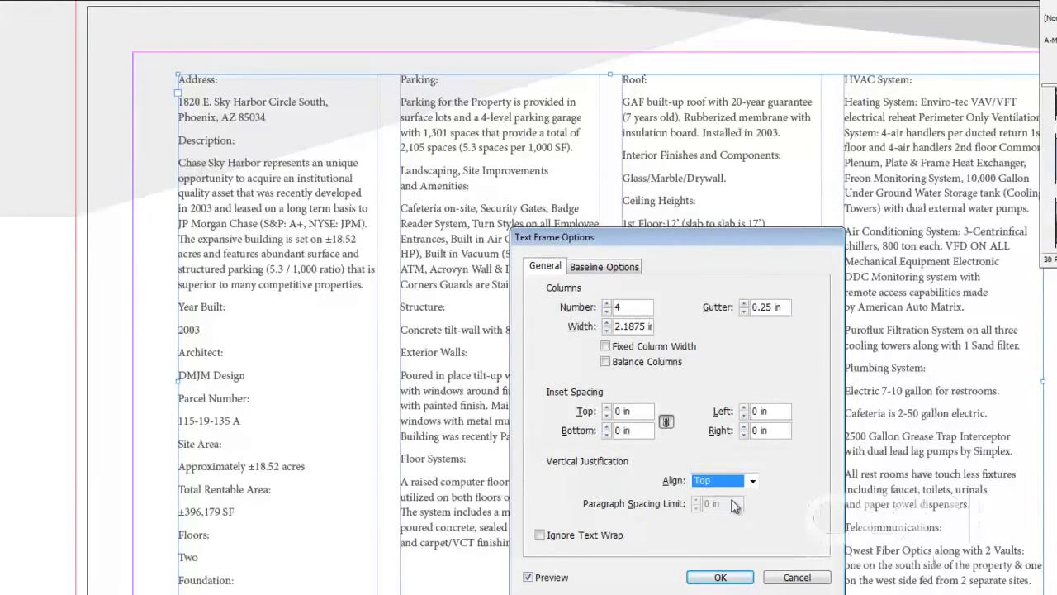
Toggle Ignore Text Wrap on and off, and apply the four-column settings to the text frame.
click(540, 535)
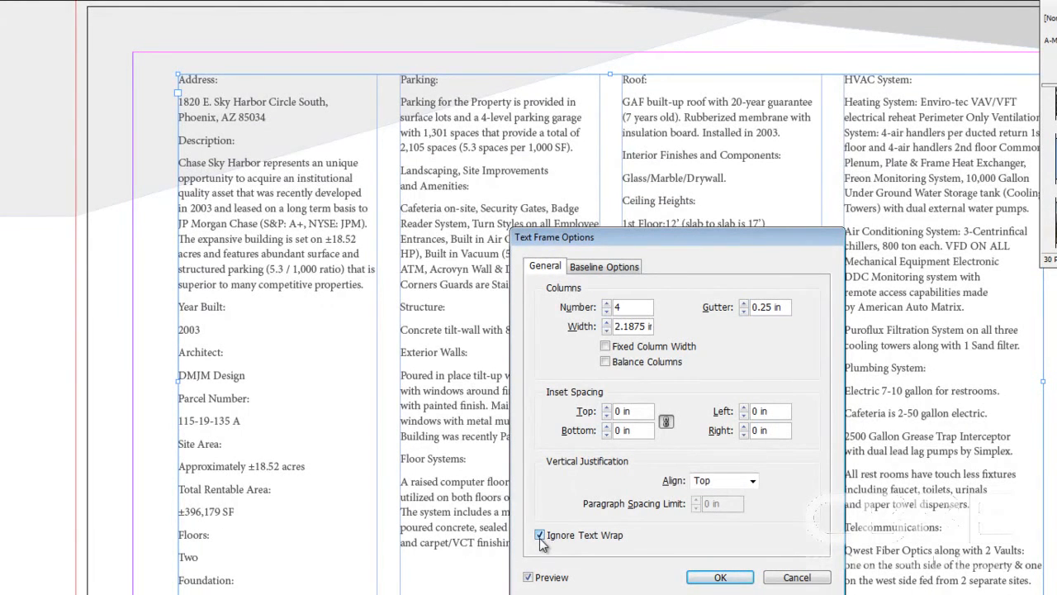
click(541, 535)
click(720, 578)
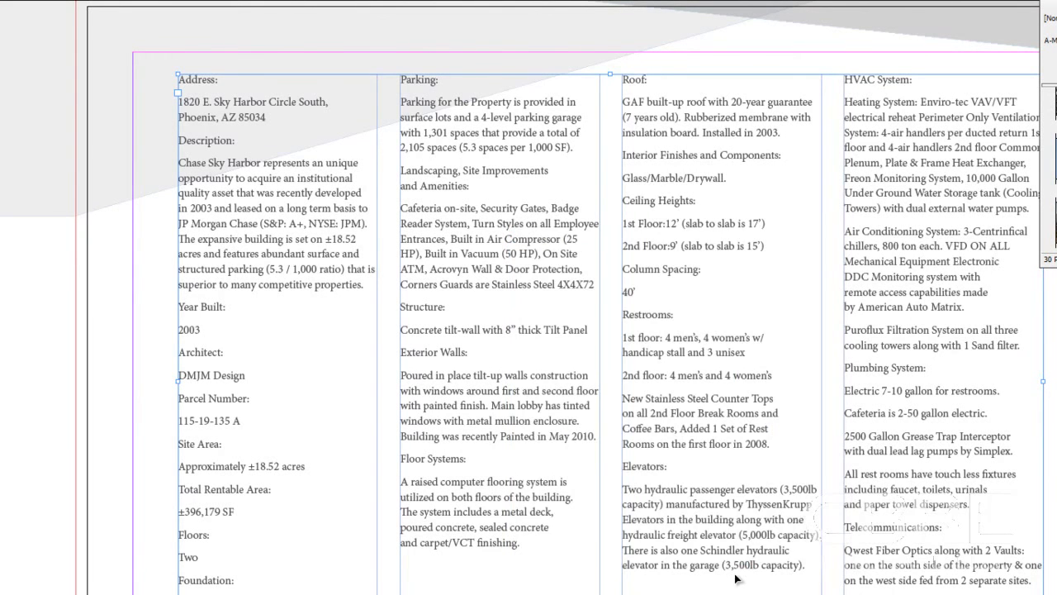